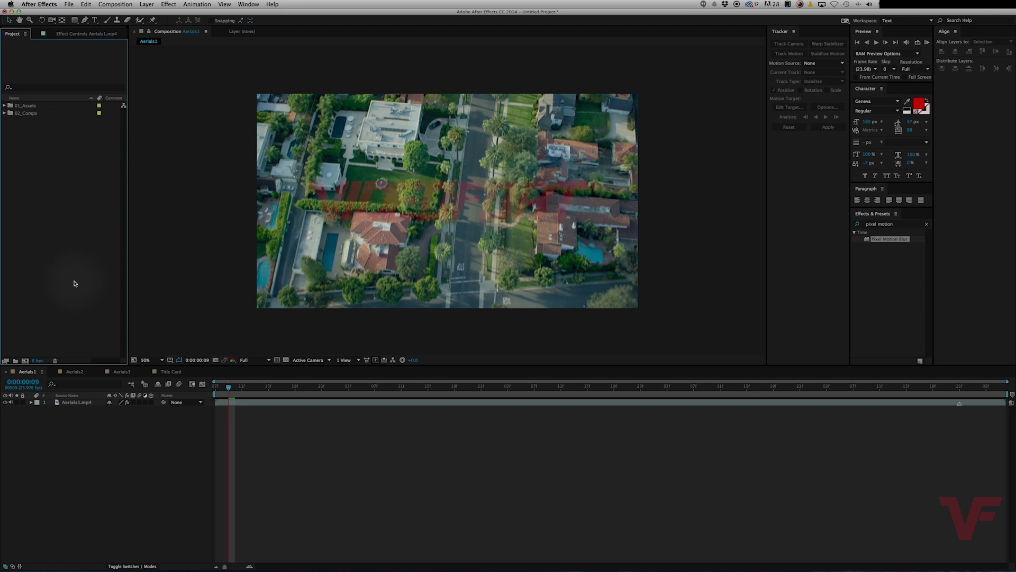
Step: Add Aerials1 to the Render Queue and delete the old Title Card render items
{"action": "left_click", "coordinate": [63, 437]}
{"action": "left_click", "coordinate": [116, 4]}
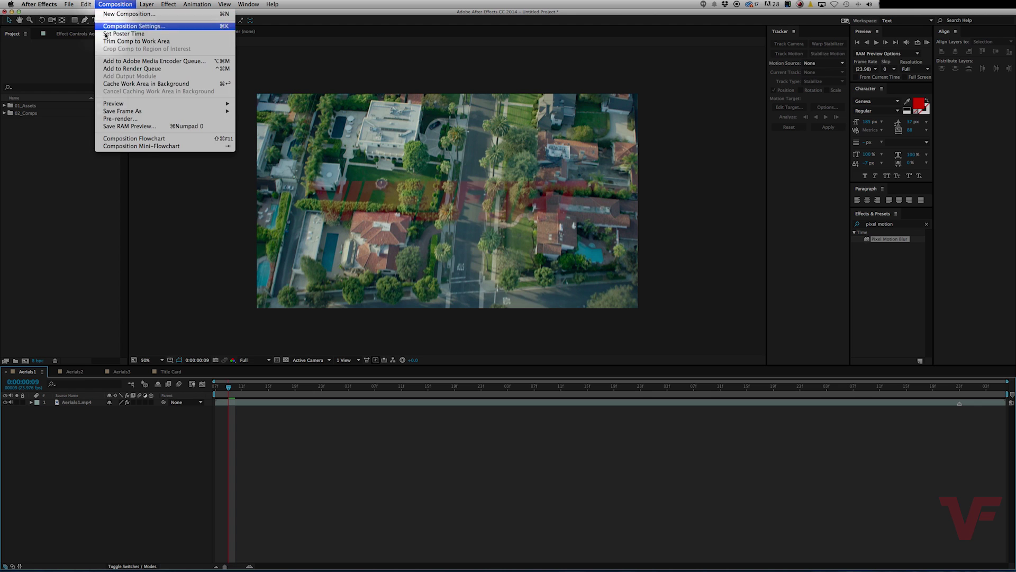
{"action": "left_click", "coordinate": [154, 65]}
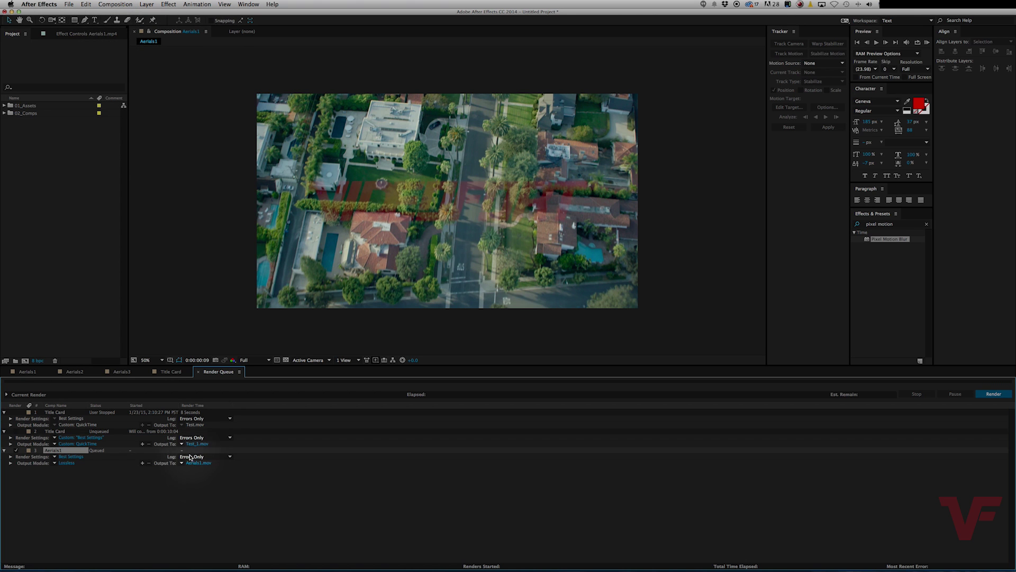
{"action": "left_click", "coordinate": [77, 431]}
{"action": "key", "text": "Delete"}
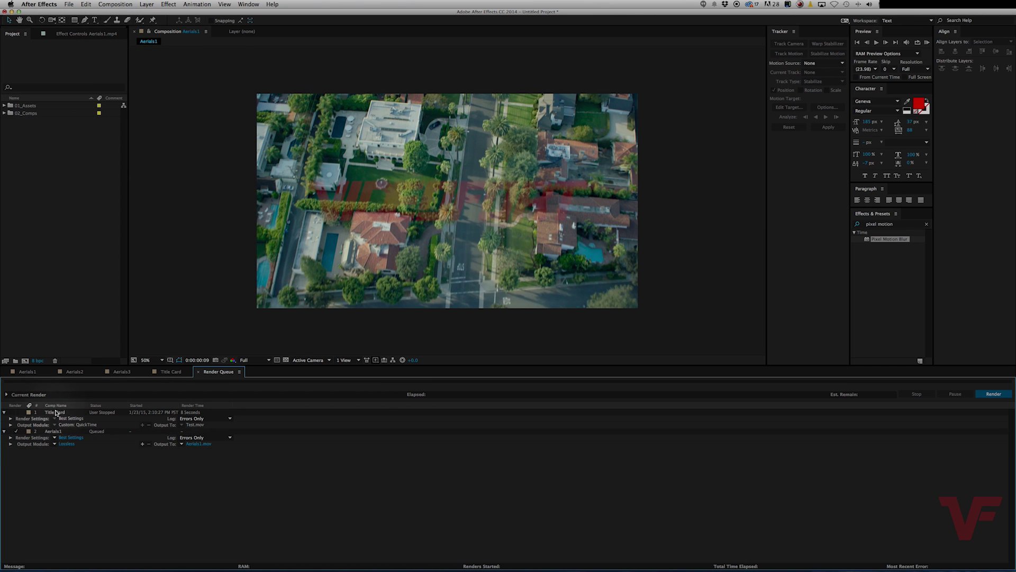
{"action": "key", "text": "Delete"}
Step: Output Aerials1 as a QuickTime movie to Aerials1.mov, then start and stop the render
{"action": "left_click", "coordinate": [63, 425]}
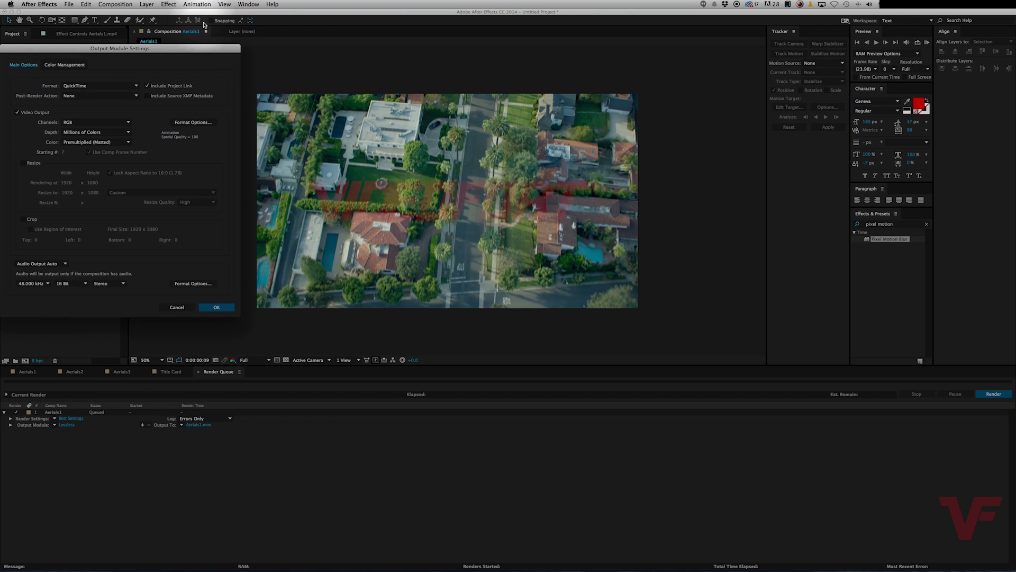
{"action": "left_click", "coordinate": [212, 306]}
{"action": "left_click", "coordinate": [193, 425]}
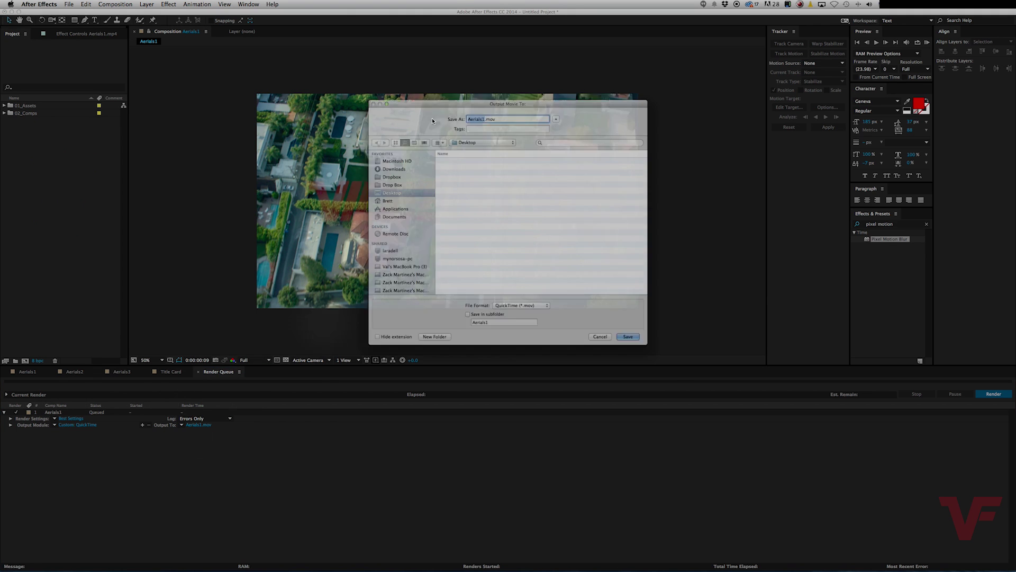
{"action": "left_click", "coordinate": [652, 360]}
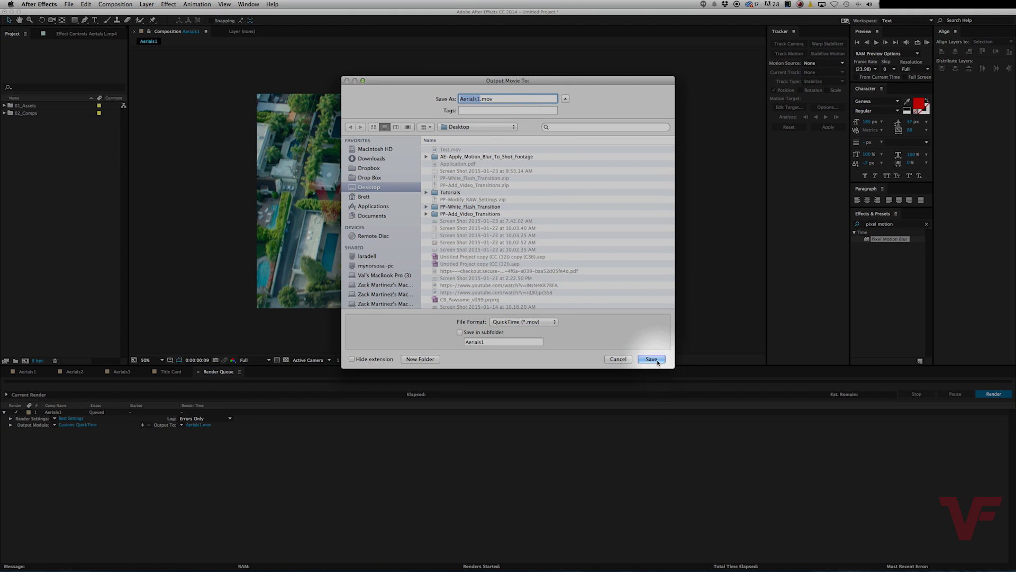
{"action": "left_click", "coordinate": [993, 394]}
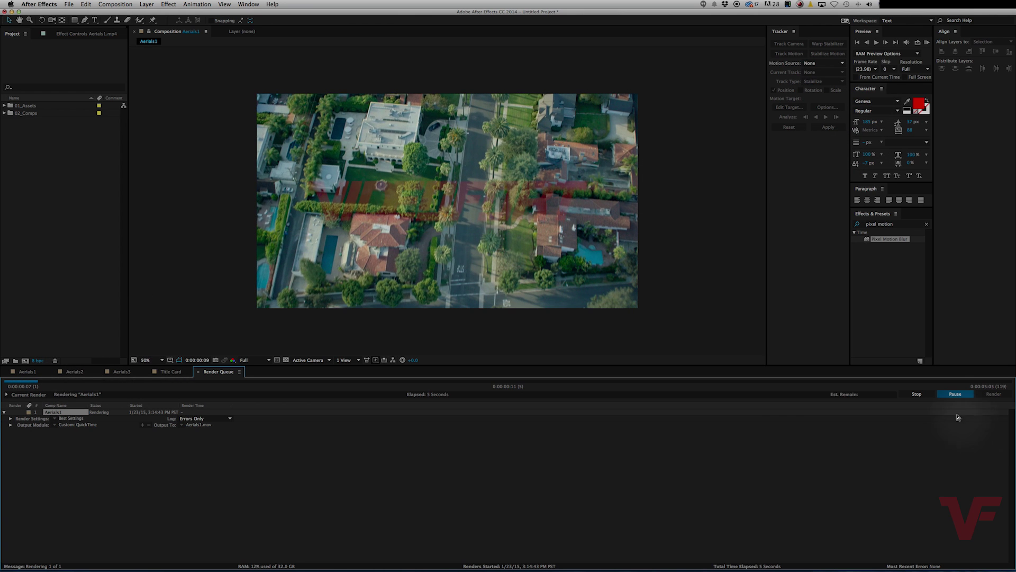
{"action": "left_click", "coordinate": [921, 394]}
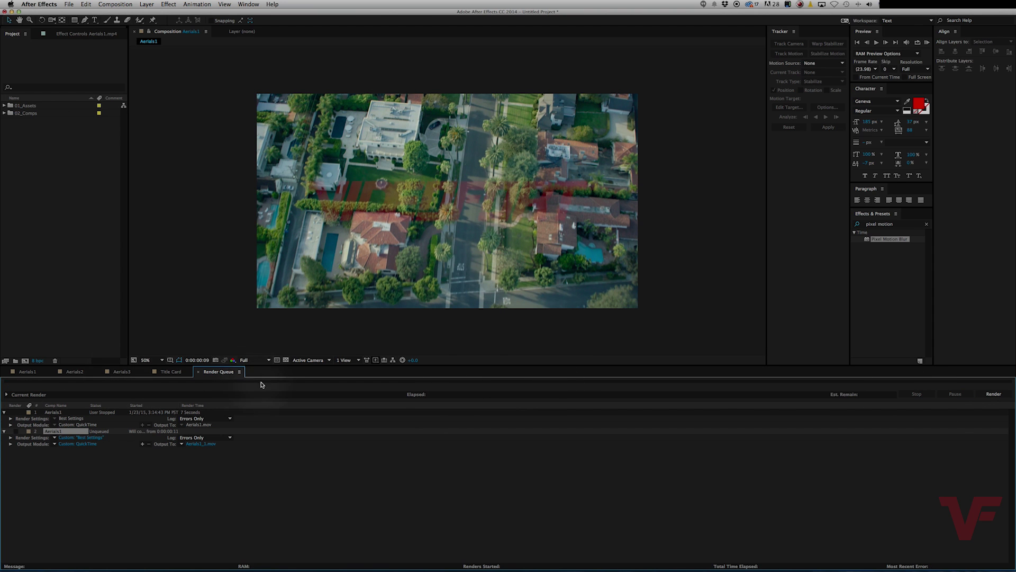
Step: Close the Render Queue, view Aerials2, Aerials3 and Title Card, then end on Aerials1
{"action": "left_click", "coordinate": [197, 373]}
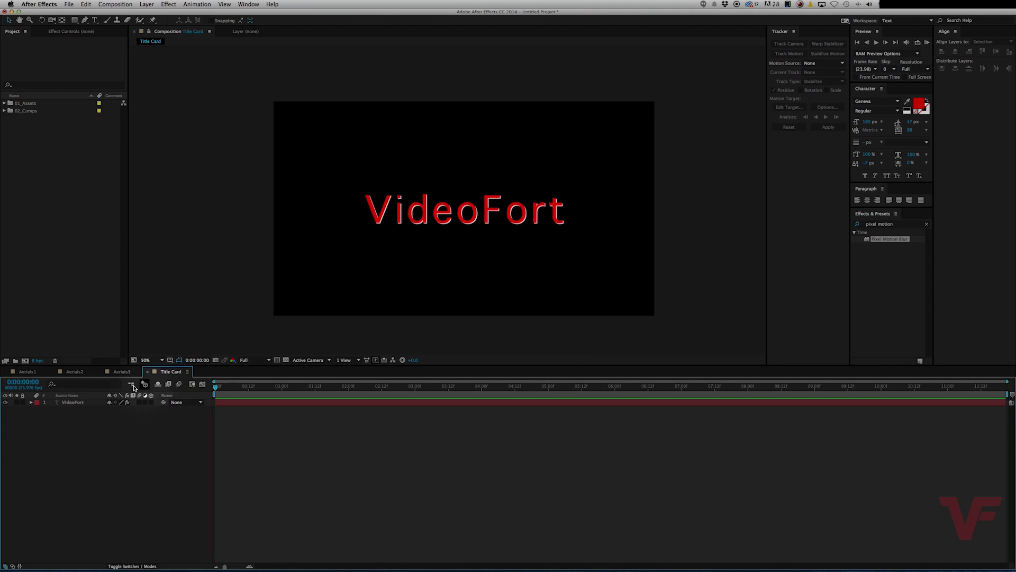
{"action": "left_click", "coordinate": [54, 373]}
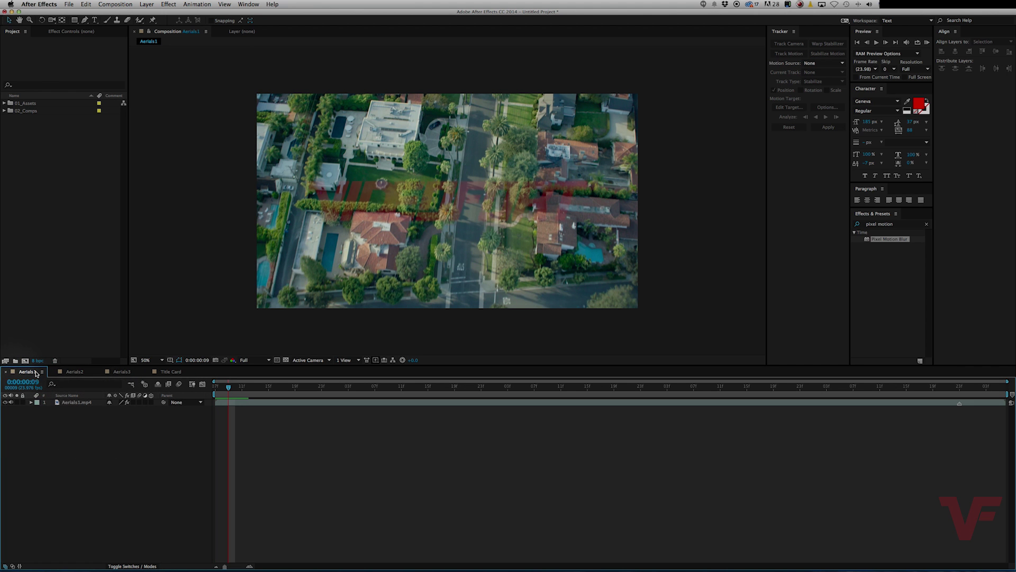
{"action": "left_click", "coordinate": [72, 371]}
{"action": "left_click", "coordinate": [123, 371]}
{"action": "left_click", "coordinate": [17, 375]}
{"action": "left_click", "coordinate": [171, 372]}
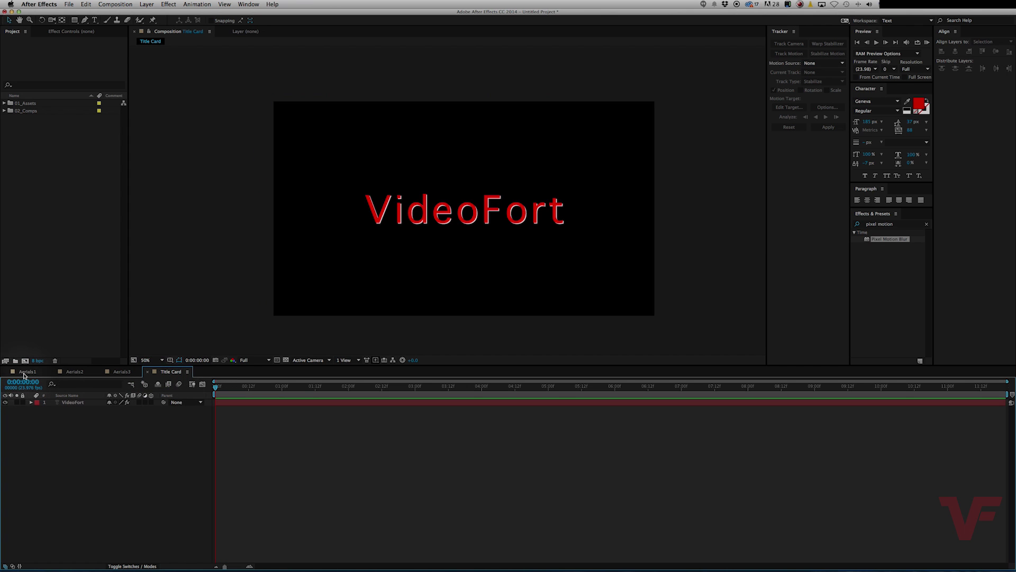
{"action": "left_click", "coordinate": [25, 375]}
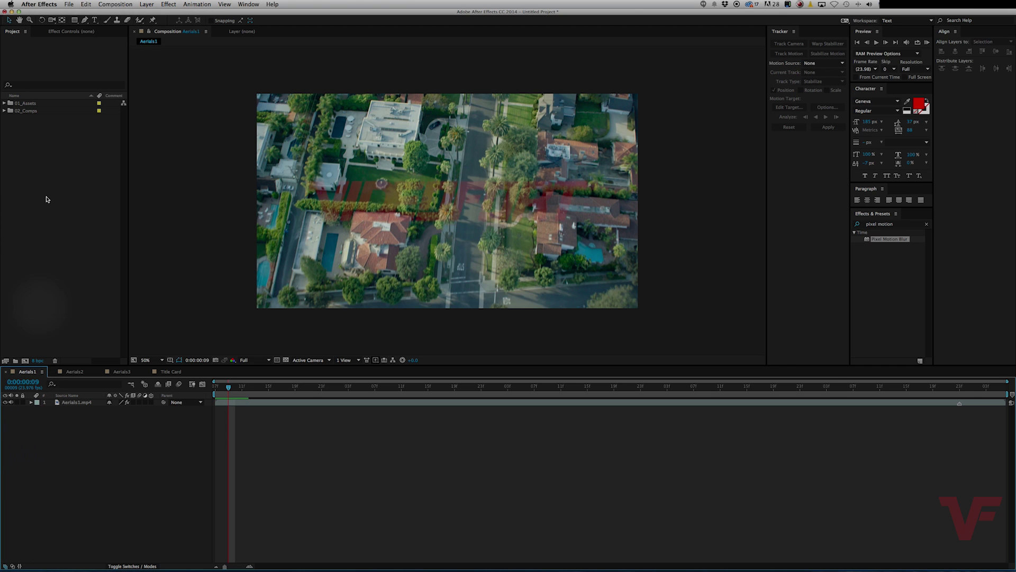
Step: Send the Aerials1 composition to the Adobe Media Encoder queue
{"action": "left_click", "coordinate": [115, 4]}
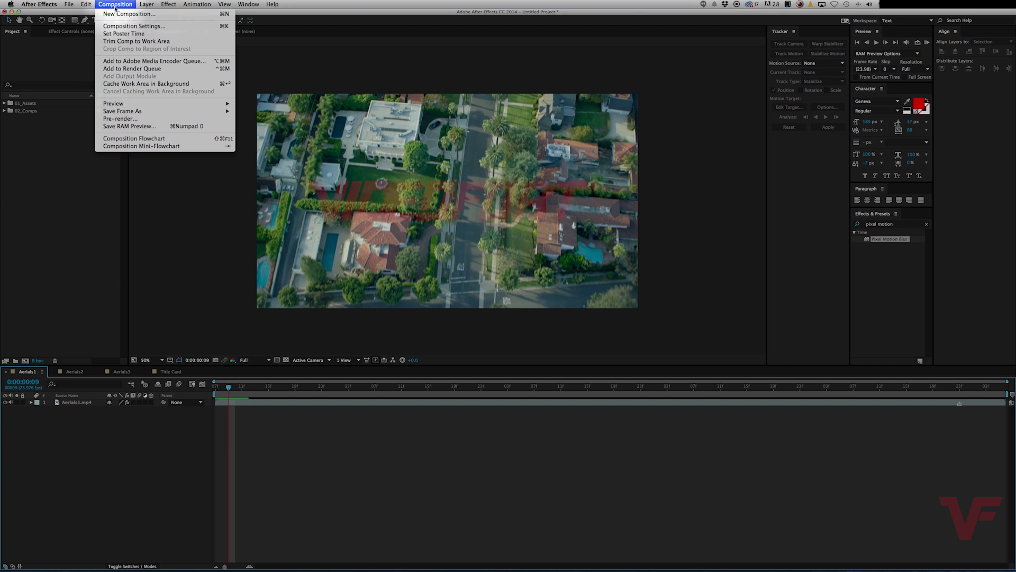
{"action": "left_click", "coordinate": [117, 61]}
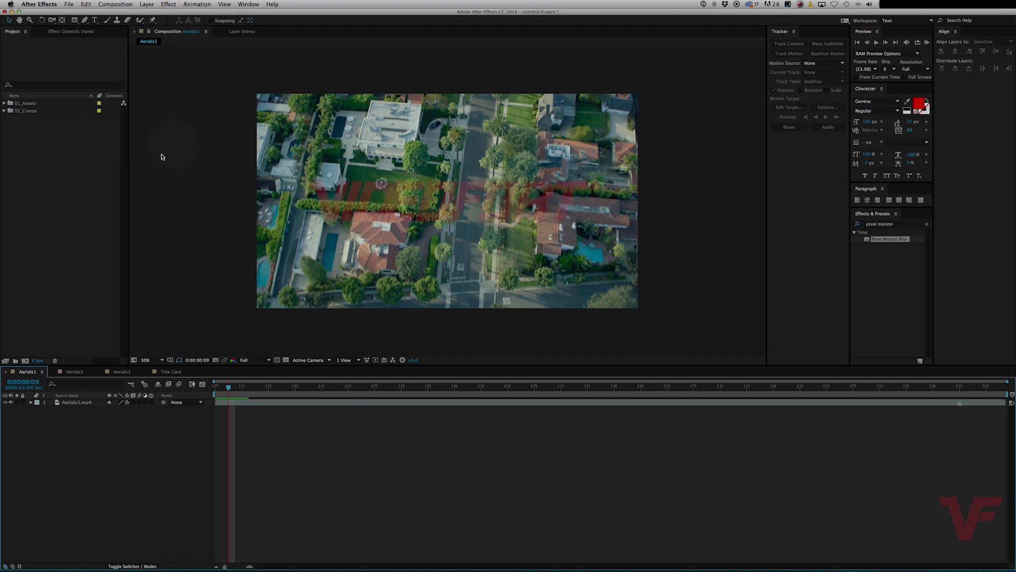
{"action": "mouse_move", "coordinate": [375, 561]}
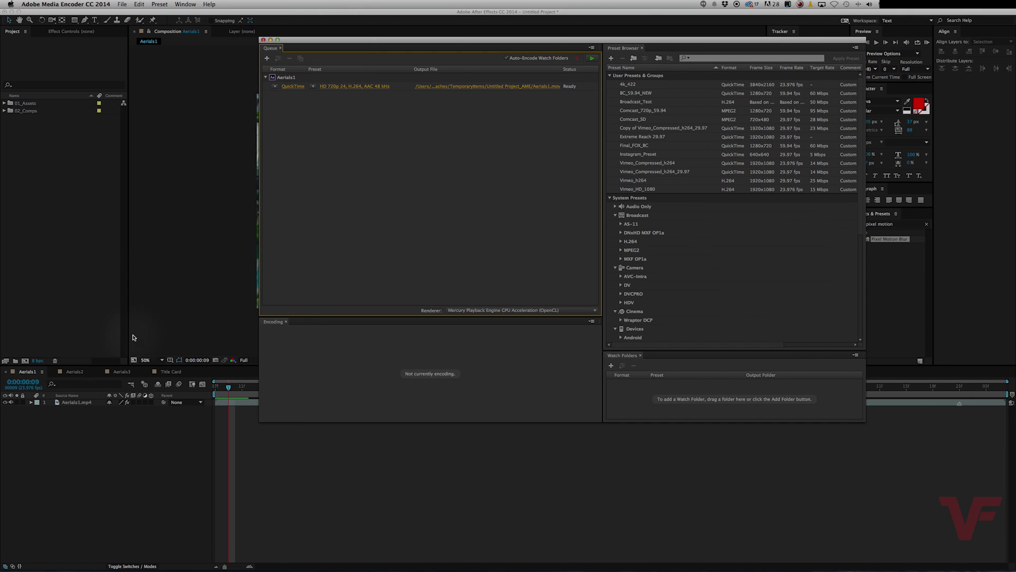
{"action": "left_click", "coordinate": [74, 371]}
Step: Add Aerials2 and Aerials3 to the Media Encoder queue and bring Media Encoder forward
{"action": "left_click", "coordinate": [78, 371]}
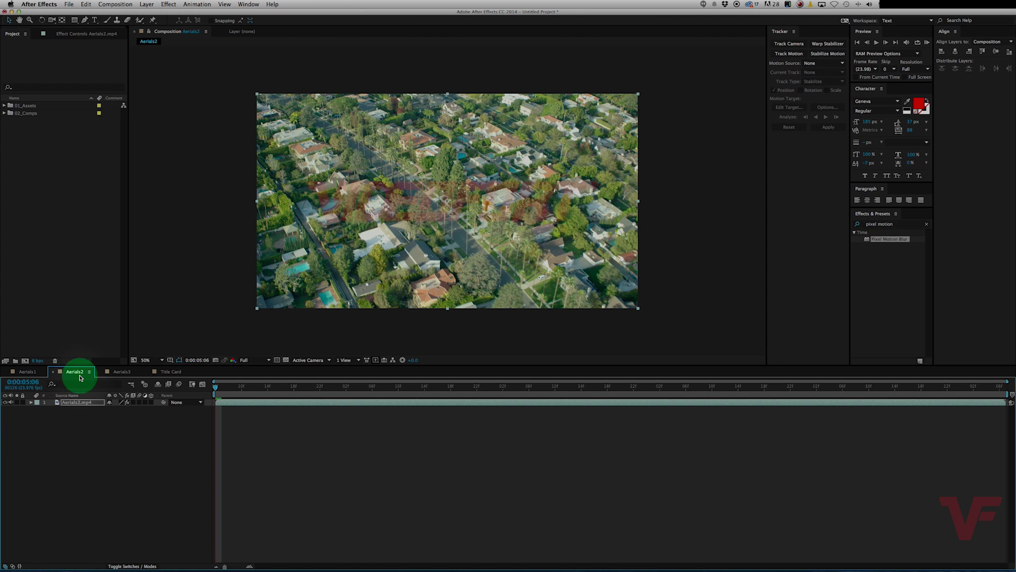
{"action": "left_click", "coordinate": [116, 4]}
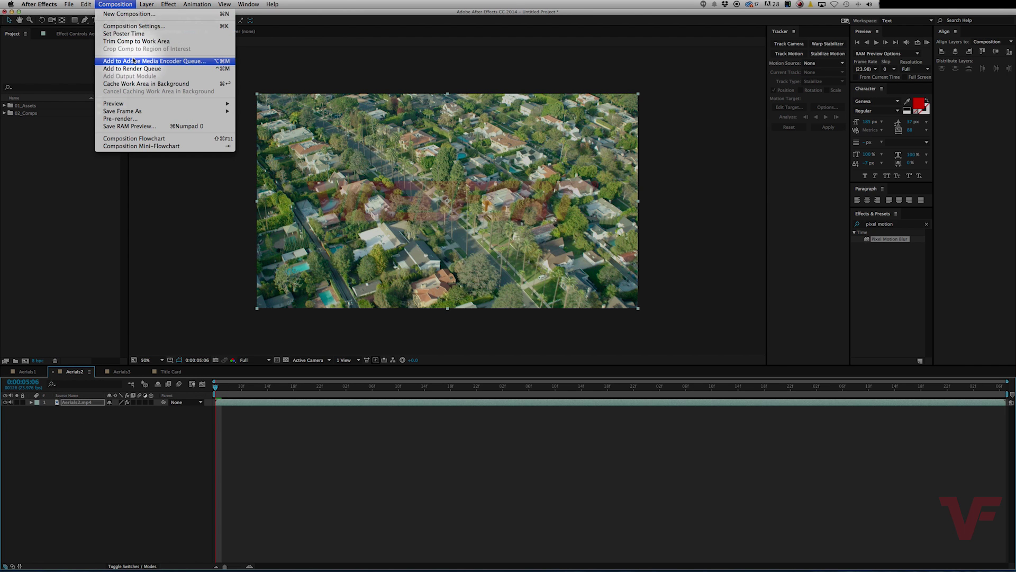
{"action": "left_click", "coordinate": [130, 62]}
{"action": "left_click", "coordinate": [121, 371]}
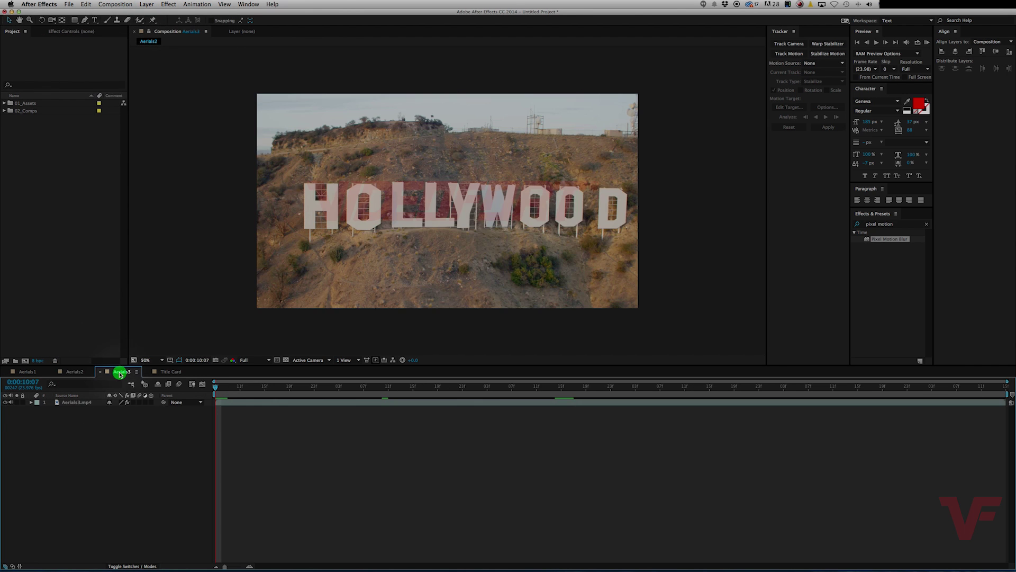
{"action": "left_click", "coordinate": [116, 4]}
{"action": "left_click", "coordinate": [148, 61]}
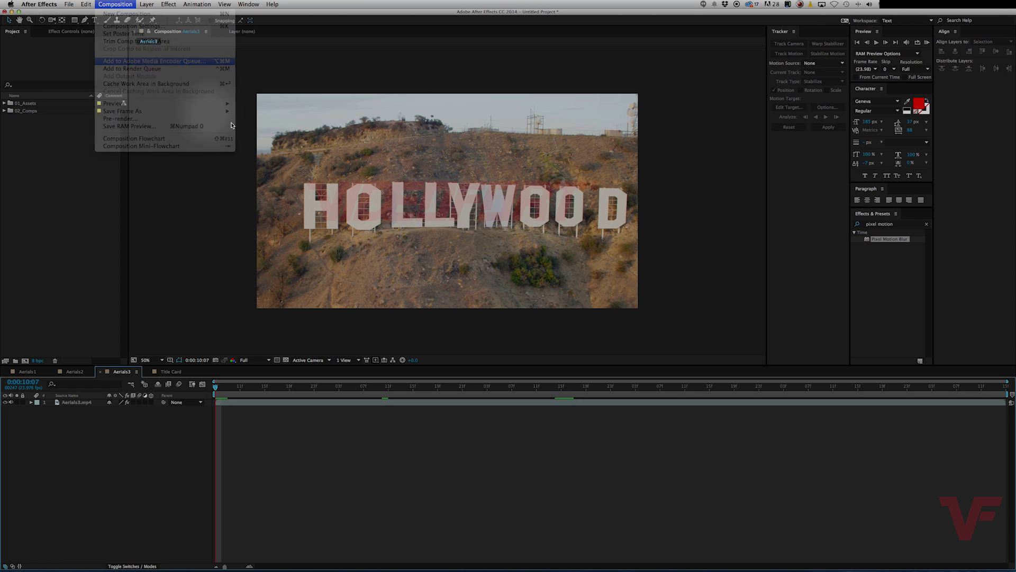
{"action": "left_click", "coordinate": [456, 559]}
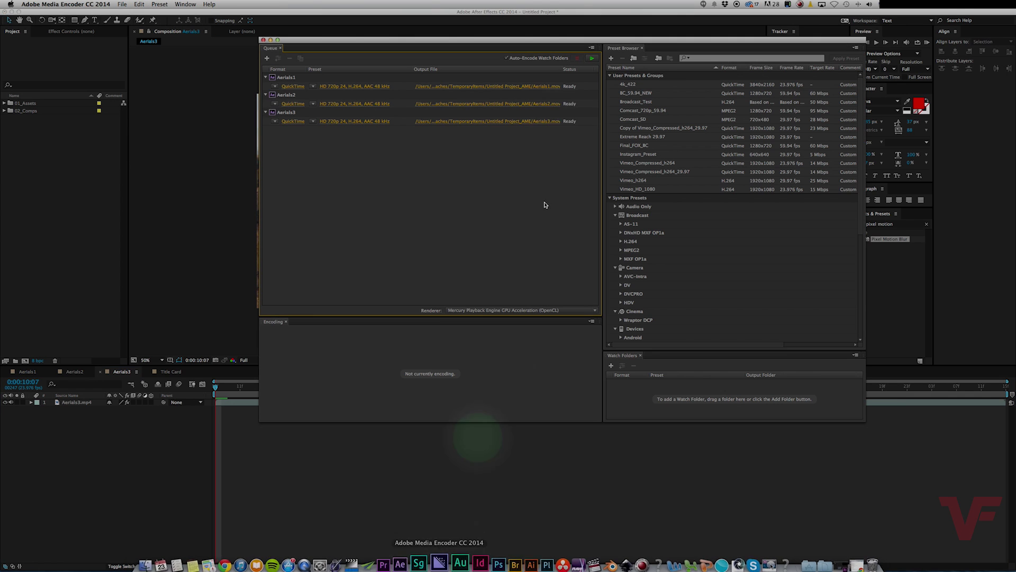
{"action": "left_click_drag", "start_coordinate": [399, 44], "coordinate": [447, 54]}
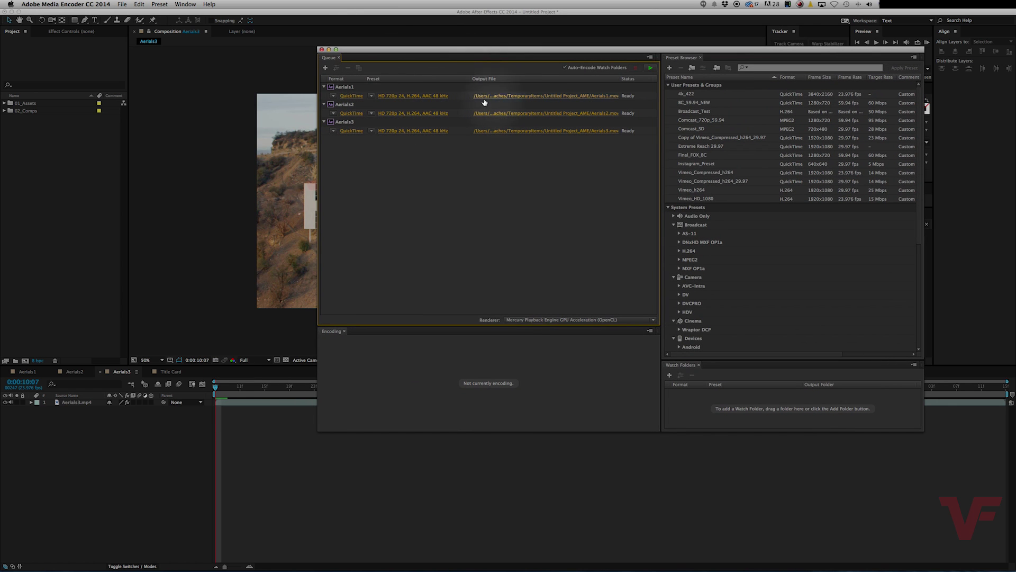
Step: Set Aerials1's format to H.264 and Aerials3's format to PNG
{"action": "left_click", "coordinate": [333, 95]}
{"action": "left_click", "coordinate": [334, 96]}
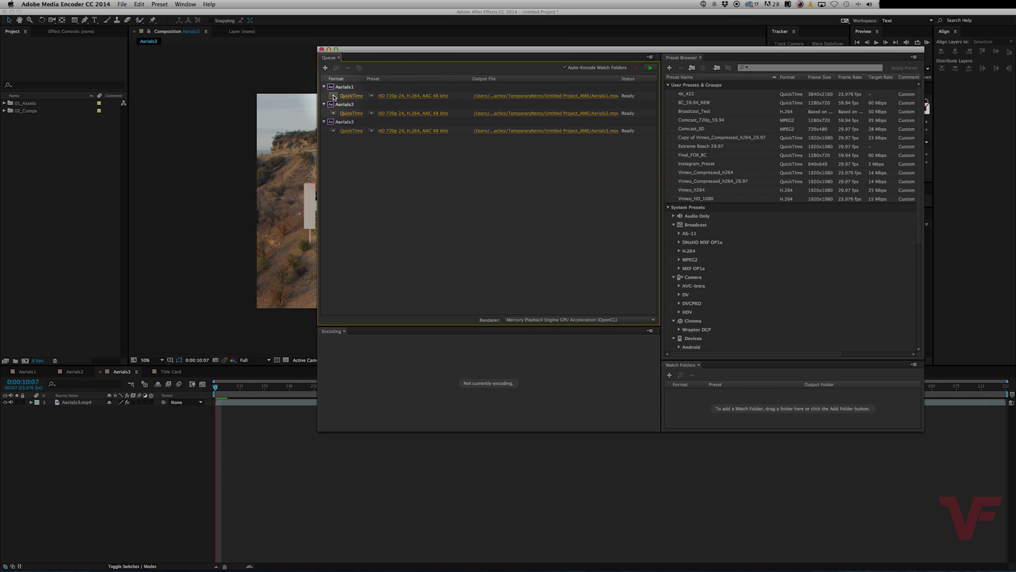
{"action": "left_click", "coordinate": [333, 97]}
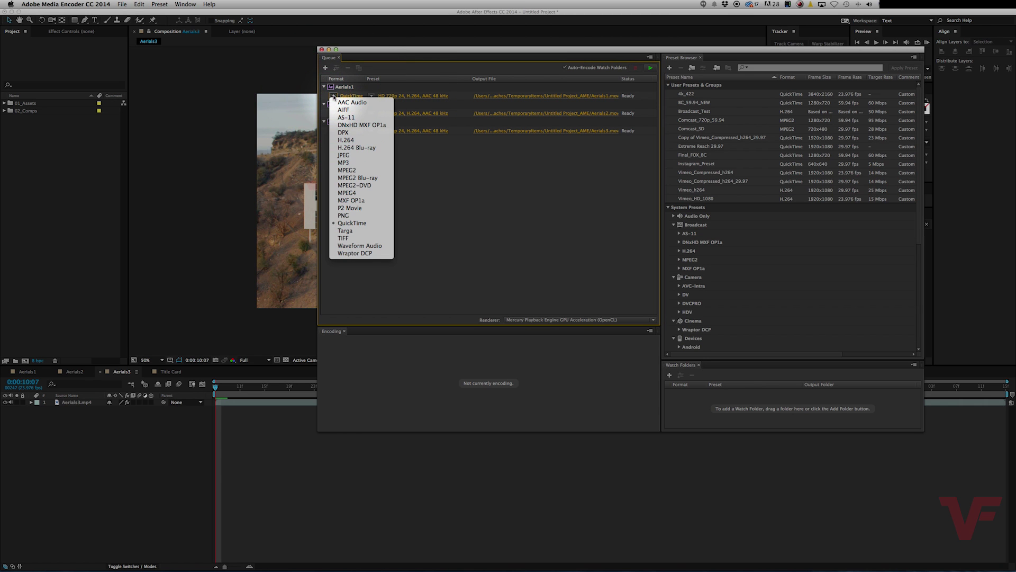
{"action": "left_click", "coordinate": [354, 140]}
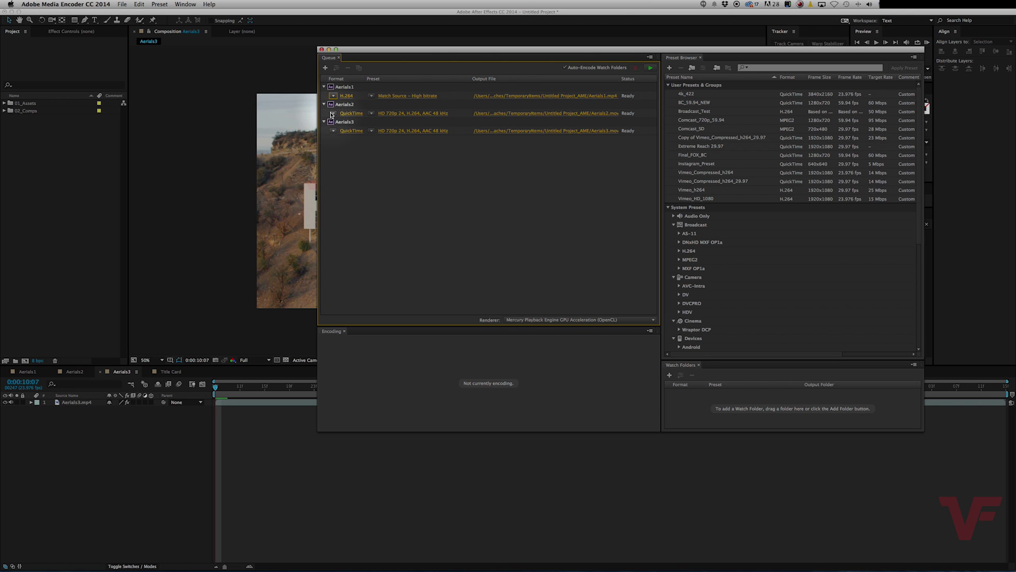
{"action": "left_click", "coordinate": [334, 131]}
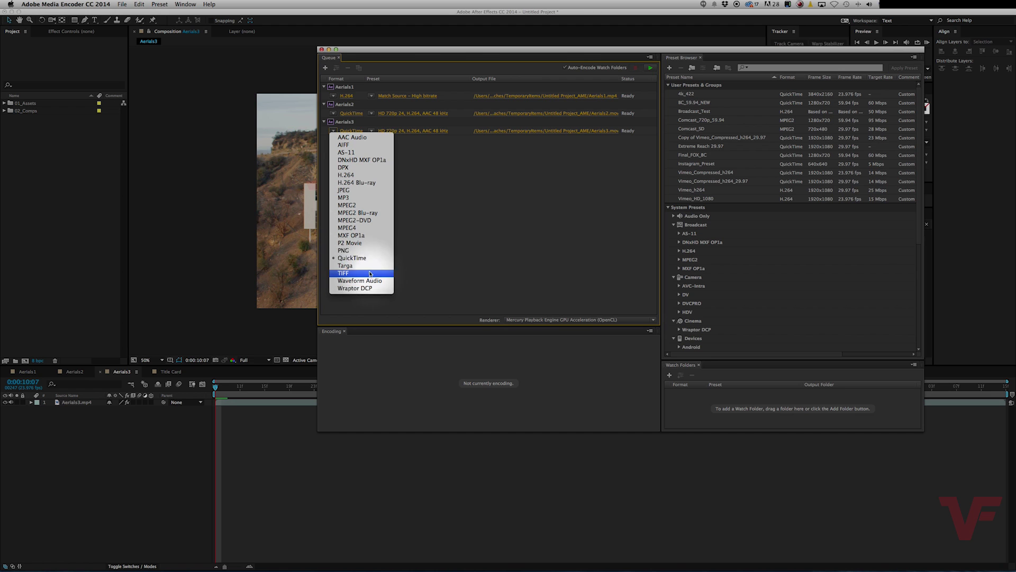
{"action": "left_click", "coordinate": [344, 250]}
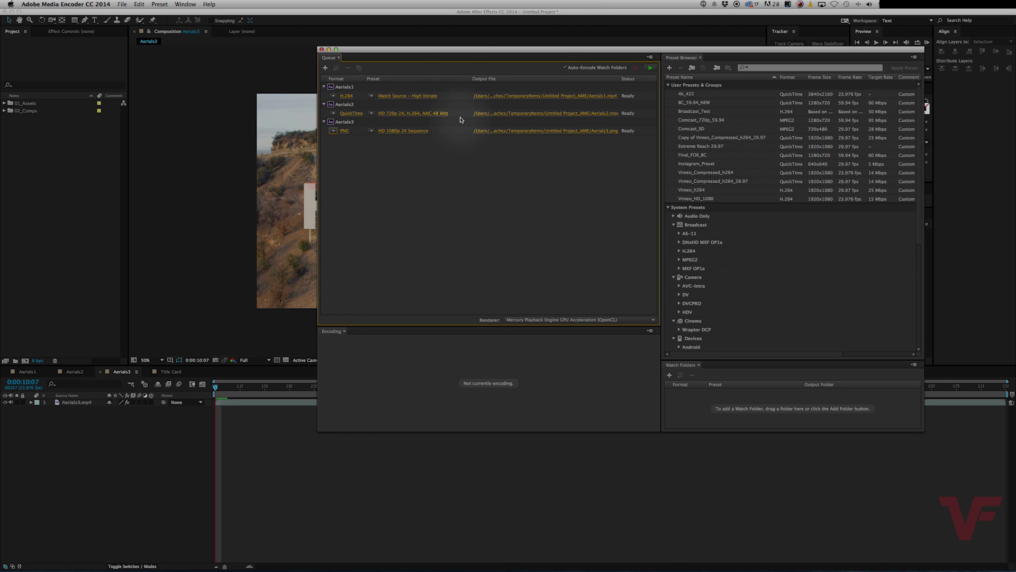
Step: Select the queue items and switch all three to H.264, Match Source - High bitrate
{"action": "left_click", "coordinate": [399, 86]}
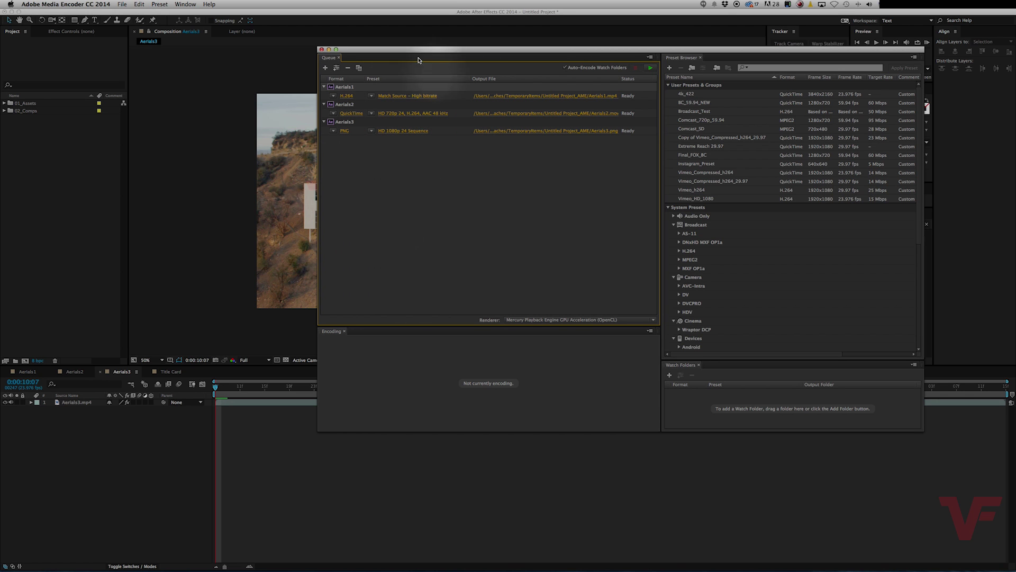
{"action": "left_click", "coordinate": [445, 133]}
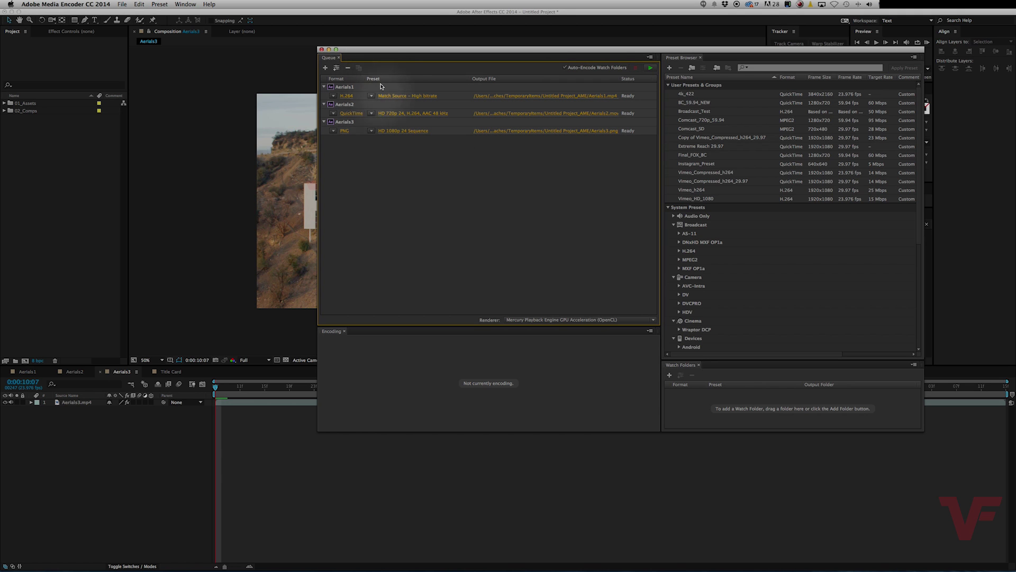
{"action": "left_click", "coordinate": [333, 96]}
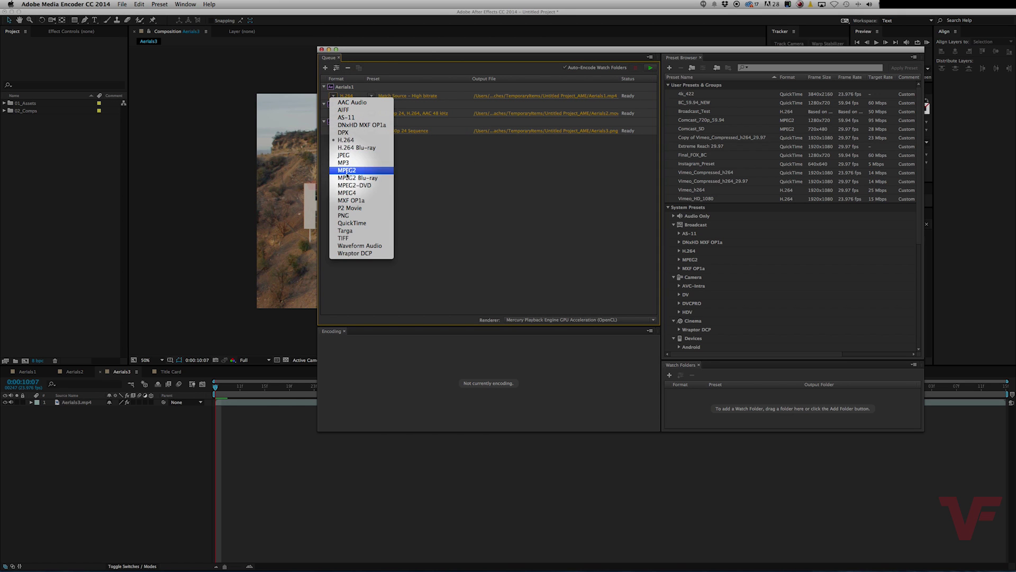
{"action": "left_click", "coordinate": [350, 223]}
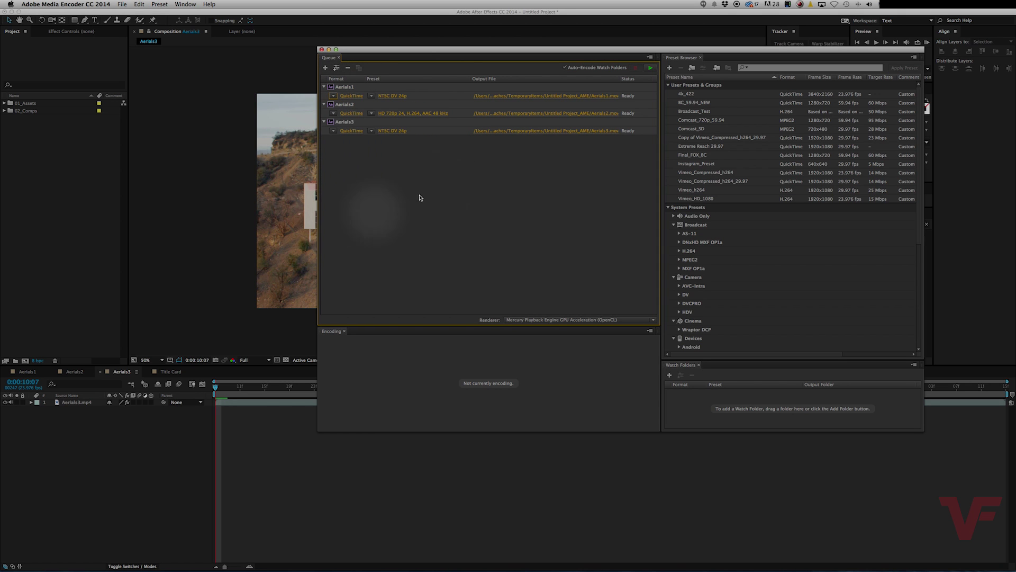
{"action": "left_click", "coordinate": [333, 95]}
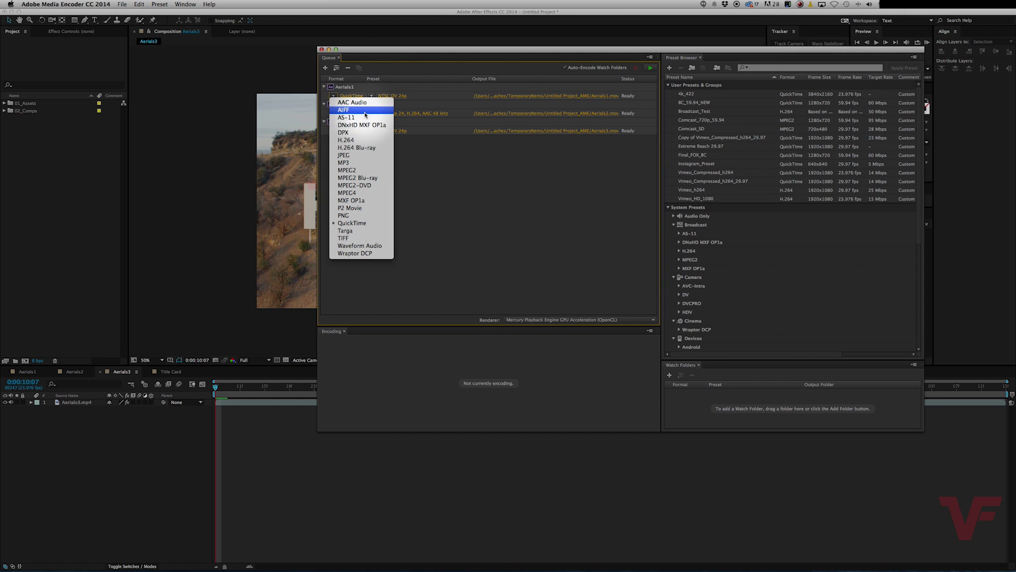
{"action": "left_click", "coordinate": [360, 140]}
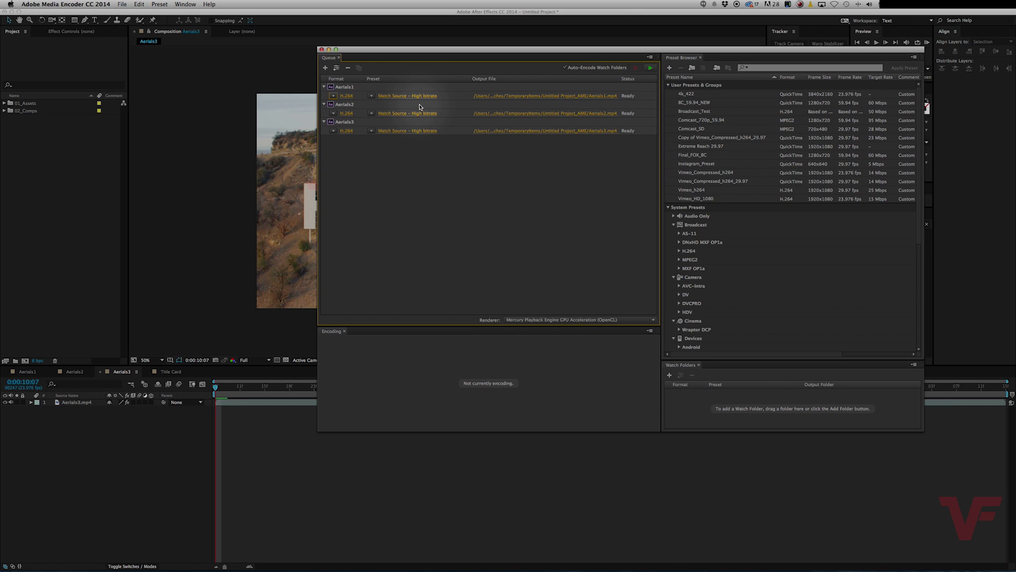
Step: Select all three items and pick the Vimeo_HD_1080 preset in Export Settings, then confirm
{"action": "left_click", "coordinate": [454, 131]}
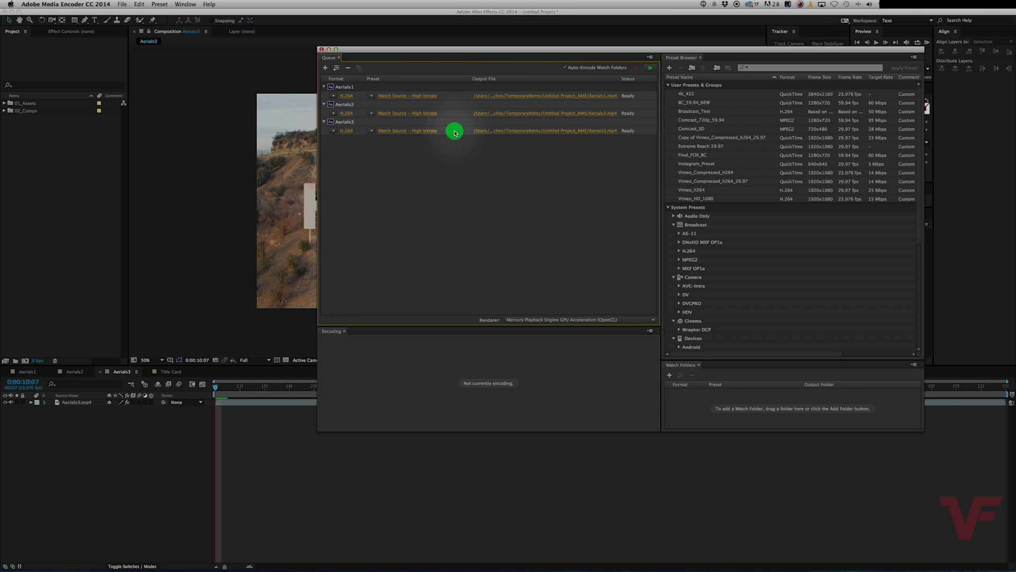
{"action": "left_click", "coordinate": [398, 97]}
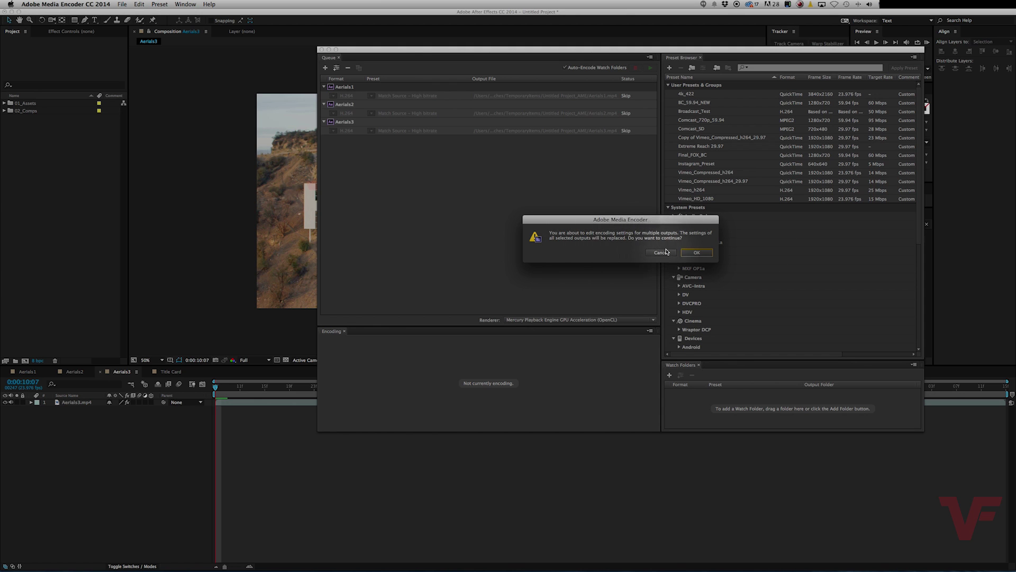
{"action": "left_click", "coordinate": [707, 254]}
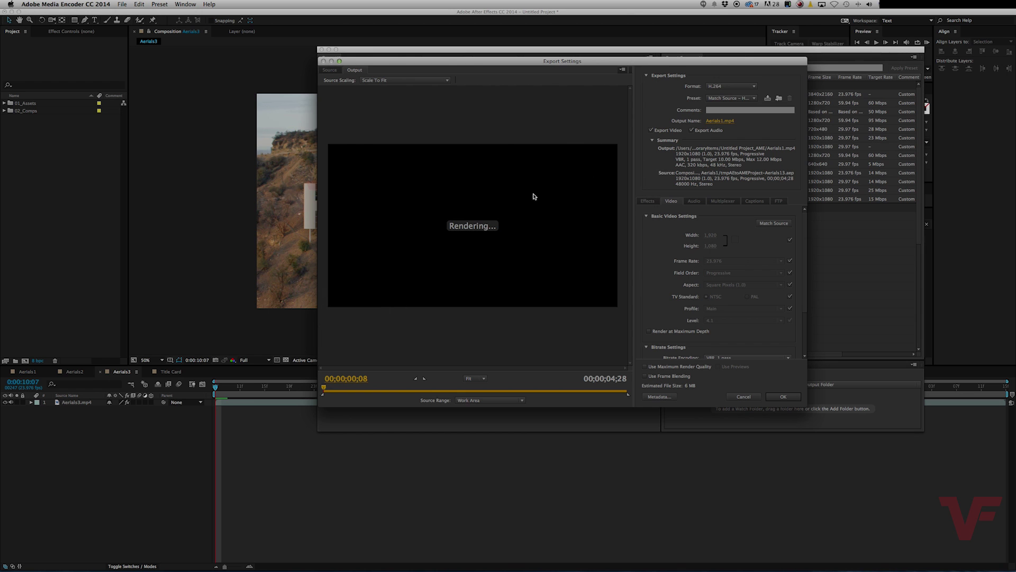
{"action": "left_click_drag", "start_coordinate": [526, 63], "coordinate": [501, 49]}
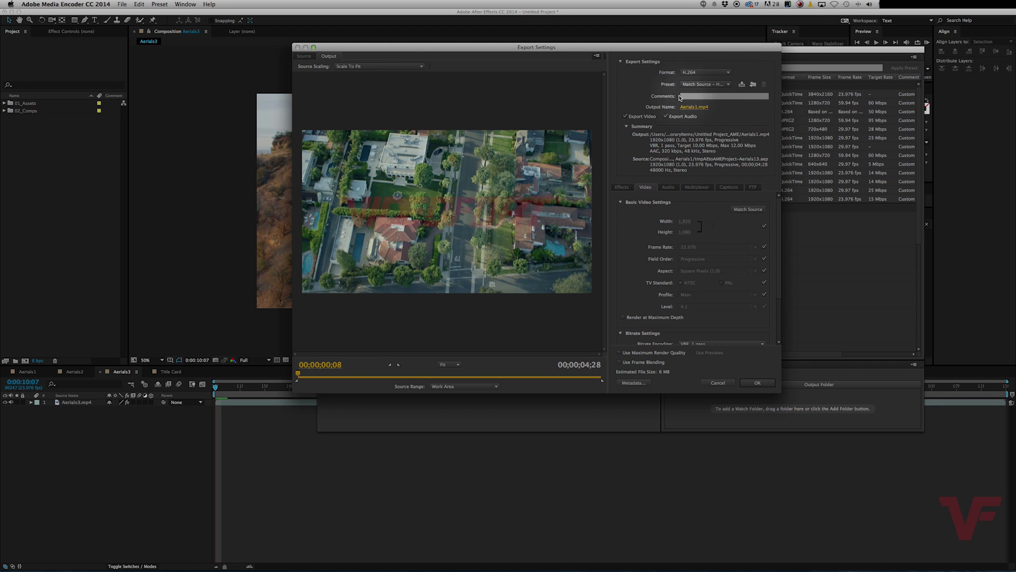
{"action": "left_click", "coordinate": [729, 84]}
{"action": "left_click", "coordinate": [730, 86]}
{"action": "left_click", "coordinate": [730, 85]}
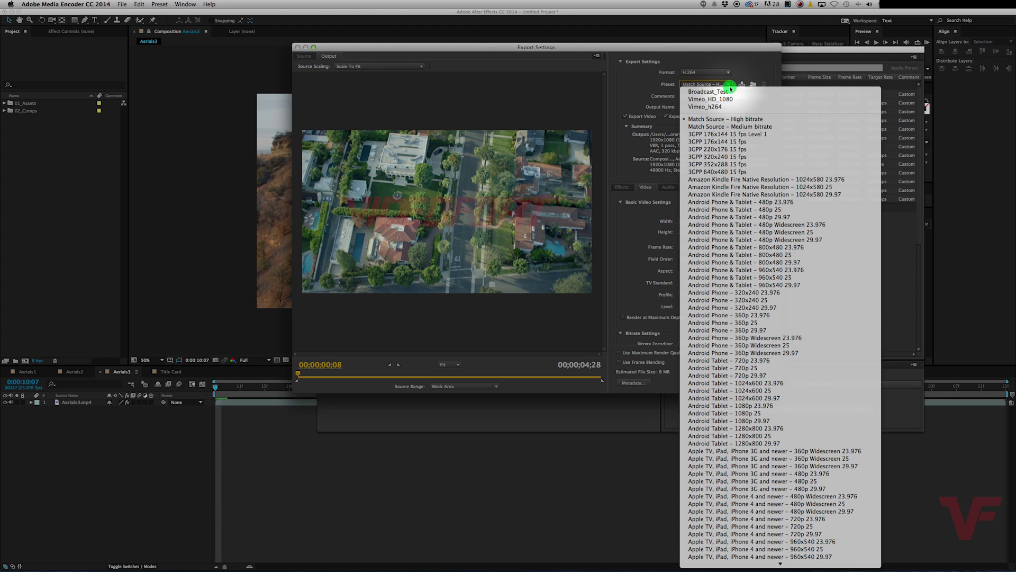
{"action": "left_click", "coordinate": [730, 100]}
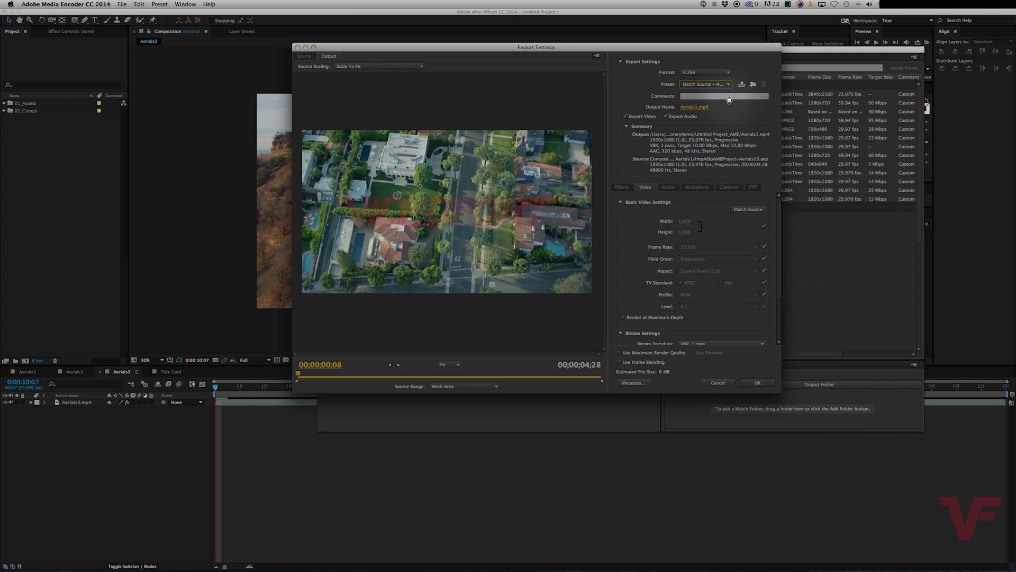
{"action": "left_click", "coordinate": [756, 382]}
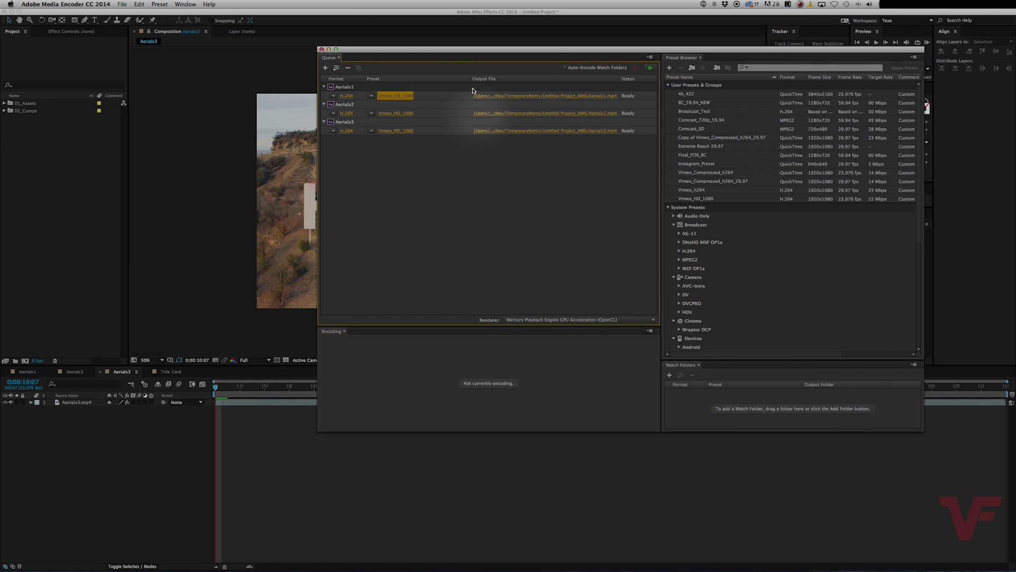
Step: Save Aerials1's output file into the 00_Exports folder
{"action": "left_click", "coordinate": [449, 155]}
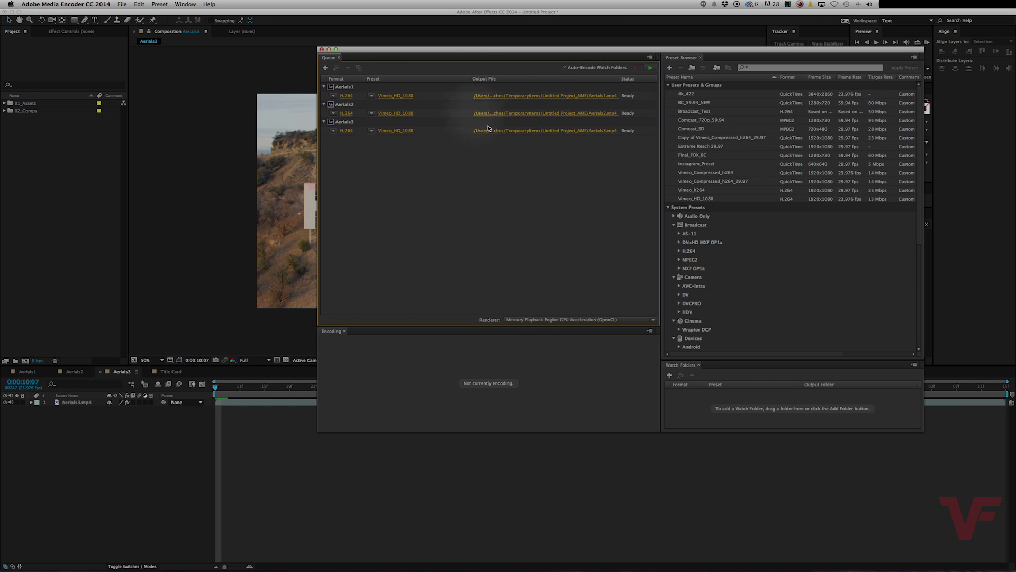
{"action": "left_click", "coordinate": [517, 95]}
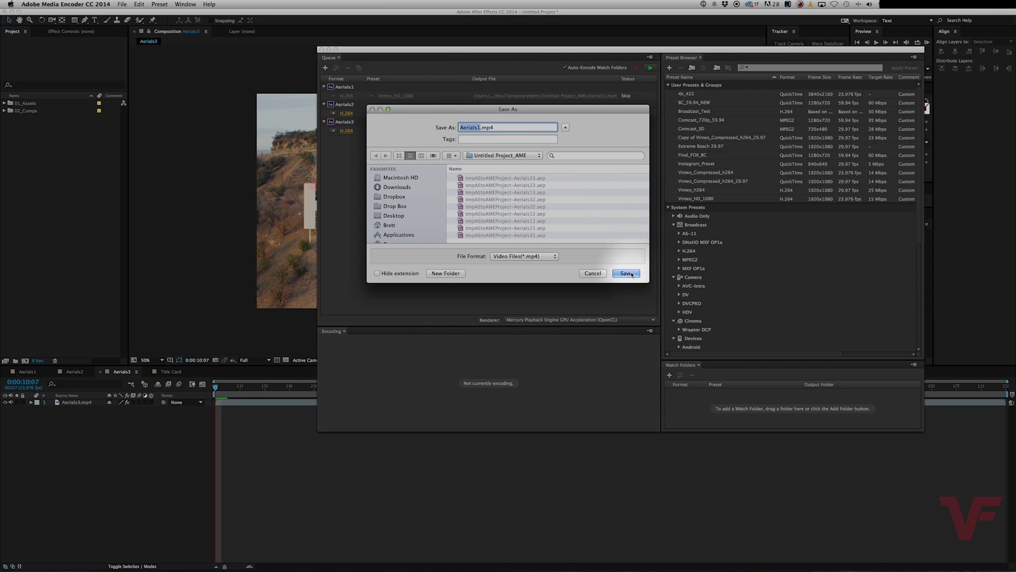
{"action": "scroll", "coordinate": [403, 212], "scroll_direction": "down", "scroll_amount": 1}
{"action": "scroll", "coordinate": [404, 215], "scroll_direction": "down", "scroll_amount": 2}
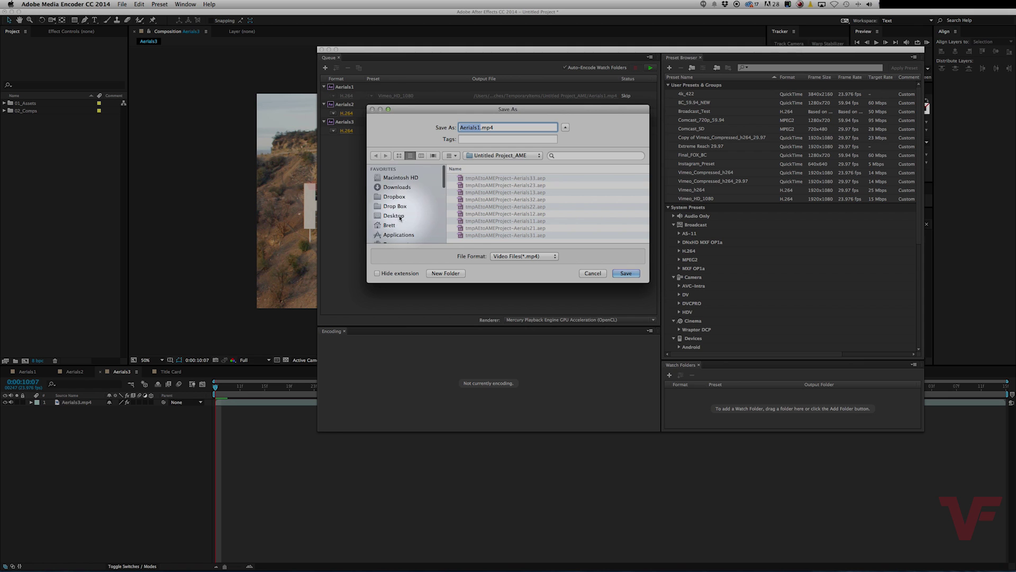
{"action": "left_click", "coordinate": [525, 155]}
{"action": "left_click", "coordinate": [551, 227]}
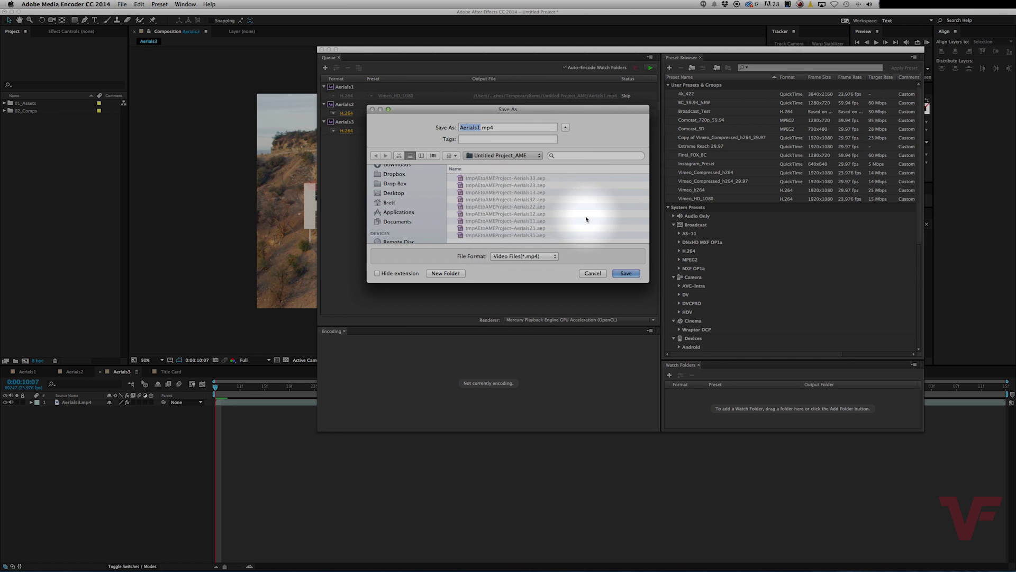
{"action": "left_click", "coordinate": [629, 272]}
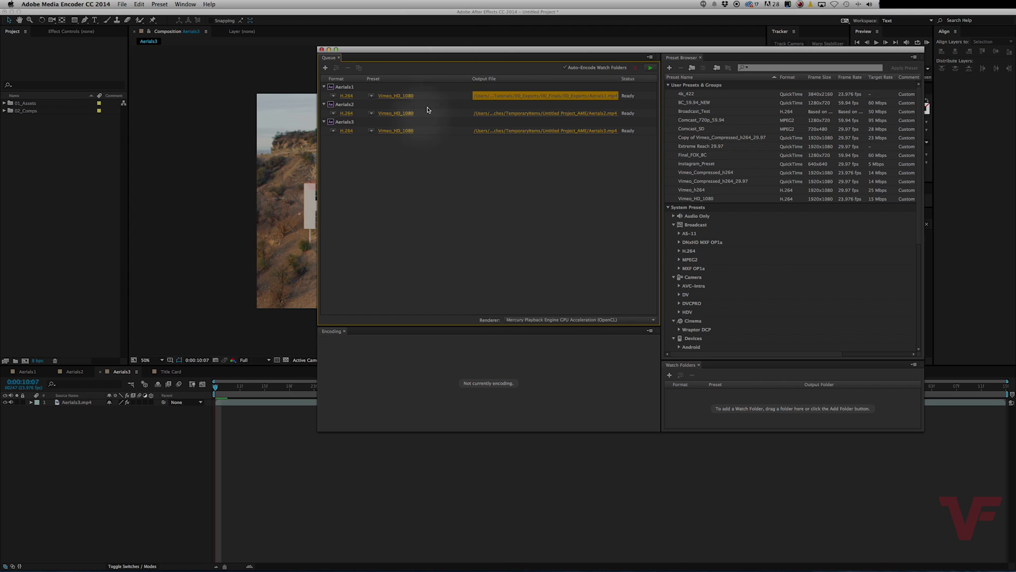
Step: Set 00_Exports as the output folder for all three selected items
{"action": "left_click", "coordinate": [437, 93]}
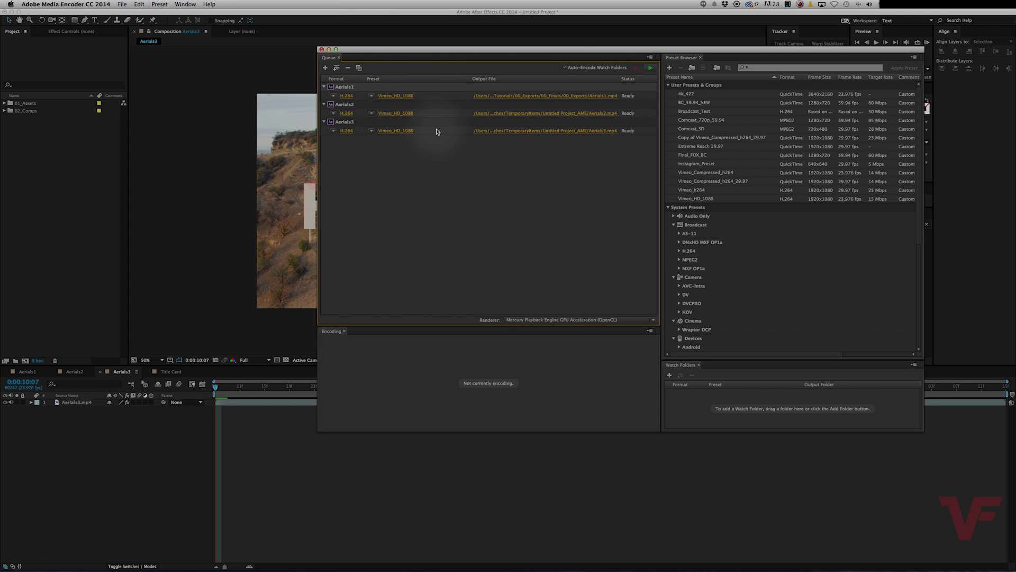
{"action": "left_click", "coordinate": [439, 132], "text": "shift"}
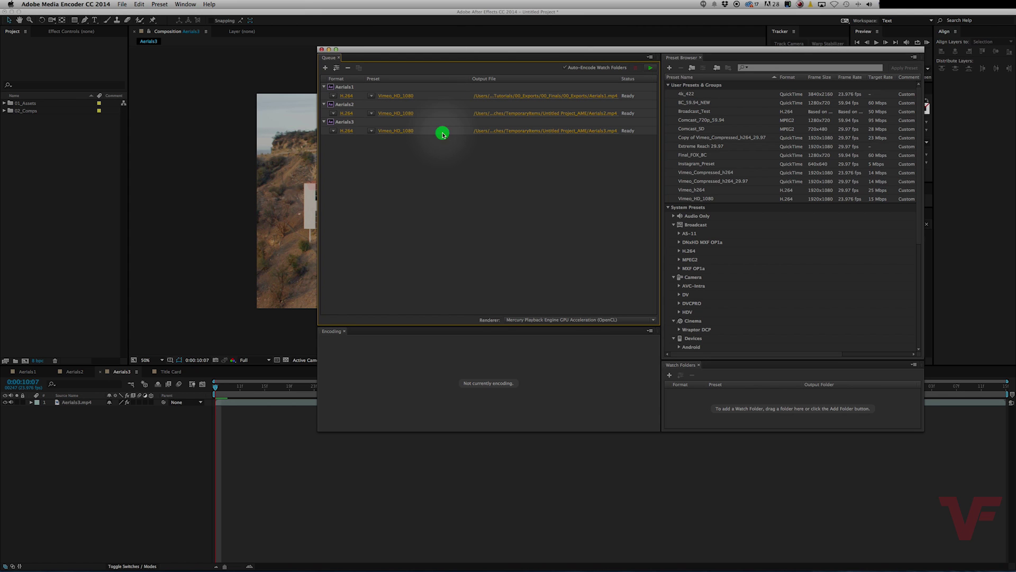
{"action": "left_click", "coordinate": [568, 96]}
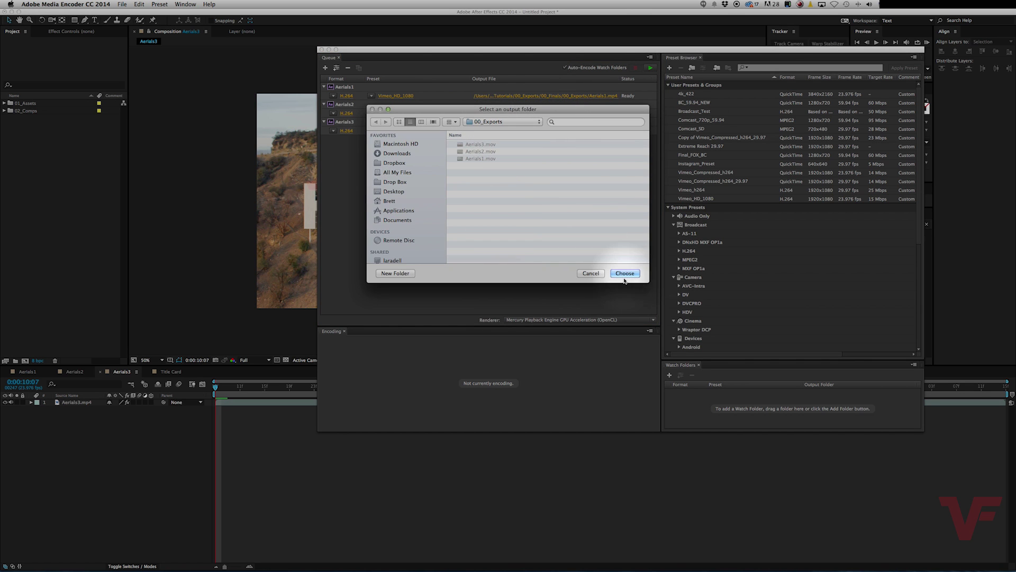
{"action": "left_click", "coordinate": [625, 274]}
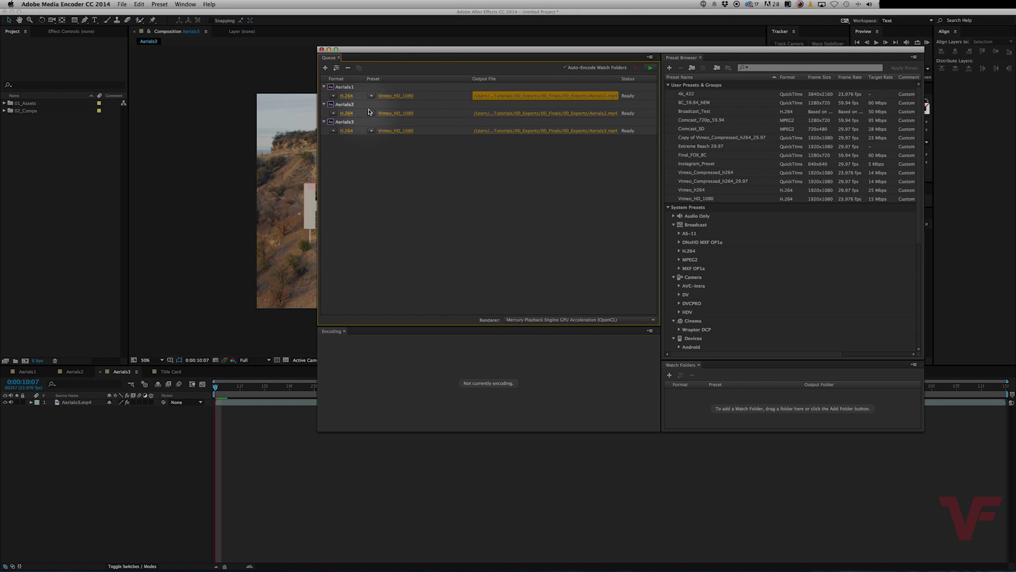
Step: Start the Media Encoder queue so Aerials1.mp4 begins encoding to 00_Exports
{"action": "left_click_drag", "start_coordinate": [580, 51], "coordinate": [687, 41]}
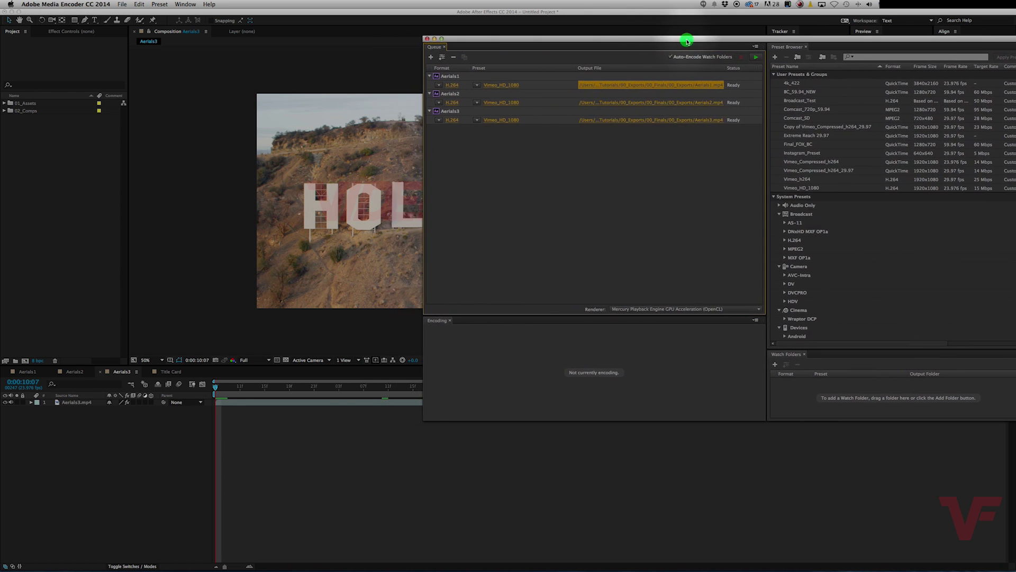
{"action": "left_click", "coordinate": [756, 58]}
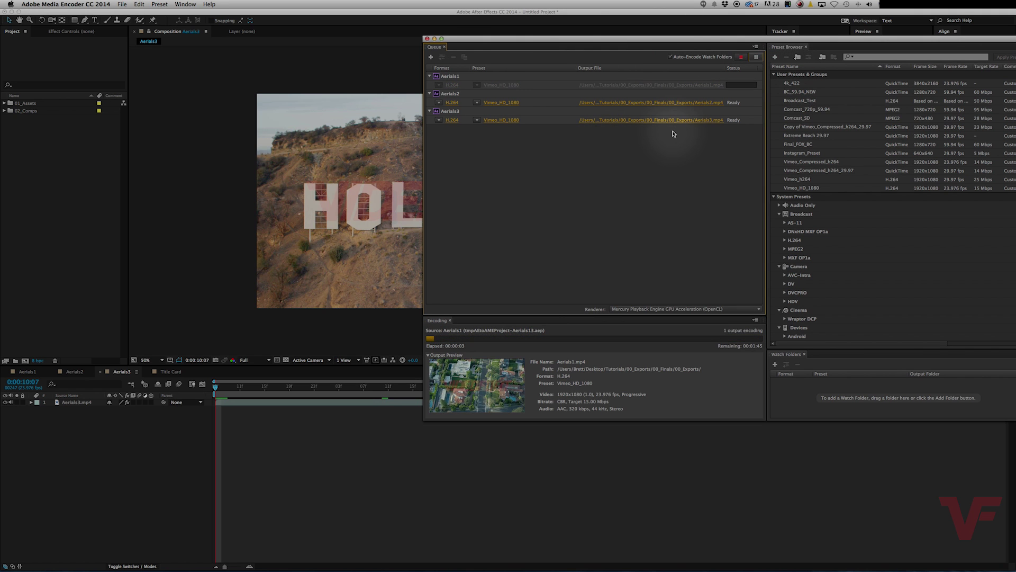
Step: Back in After Effects, open the Title Card comp and show the Layer > New options
{"action": "left_click", "coordinate": [196, 206]}
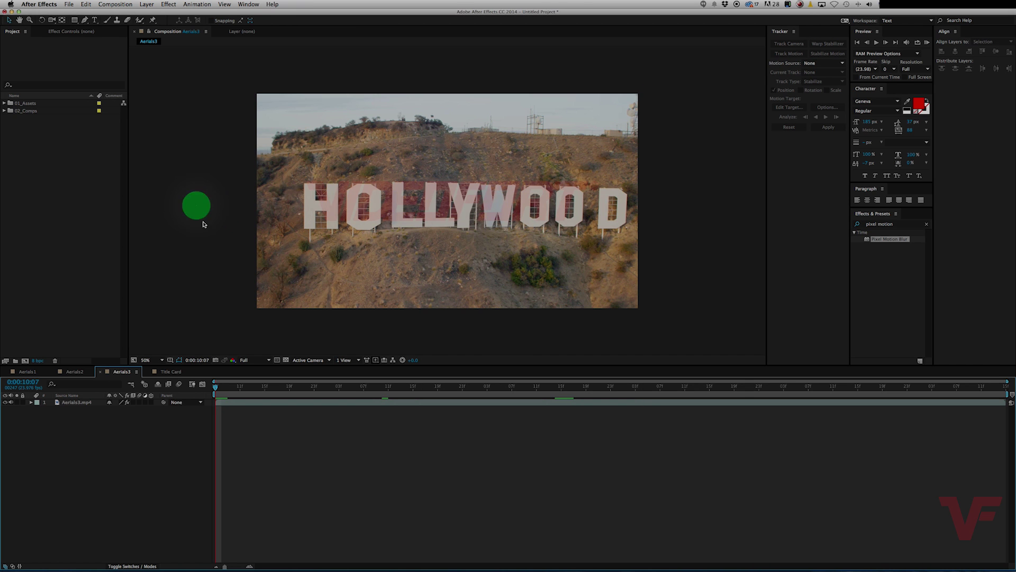
{"action": "left_click", "coordinate": [176, 372]}
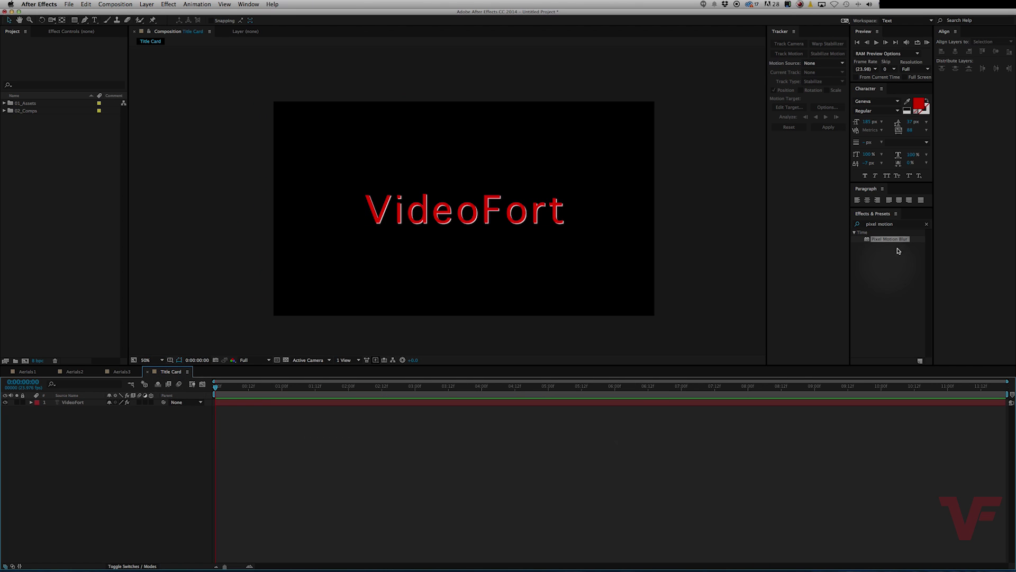
{"action": "left_click", "coordinate": [891, 224]}
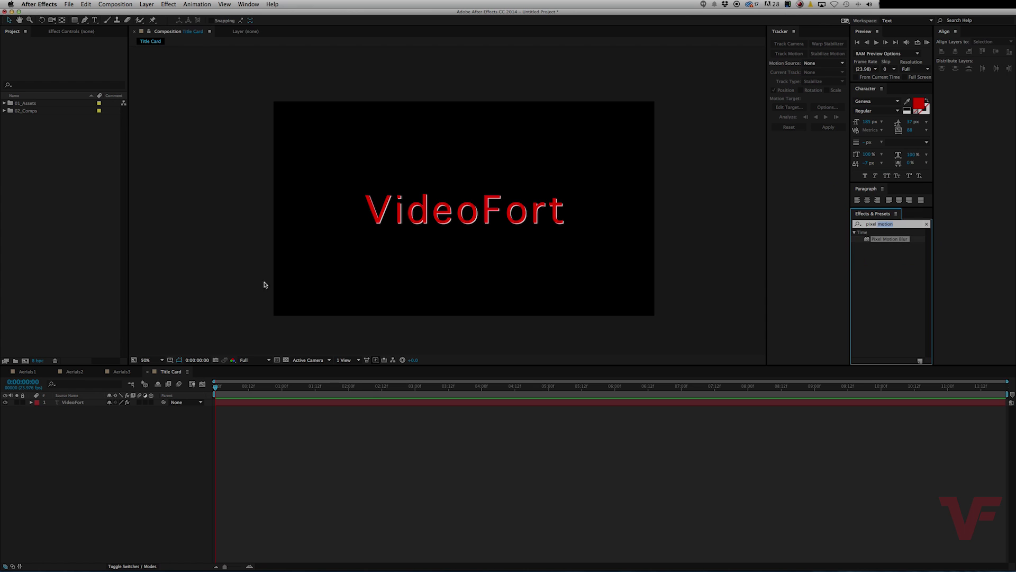
{"action": "left_click", "coordinate": [146, 4]}
{"action": "left_click", "coordinate": [135, 429]}
{"action": "left_click", "coordinate": [141, 5]}
{"action": "mouse_move", "coordinate": [154, 16]}
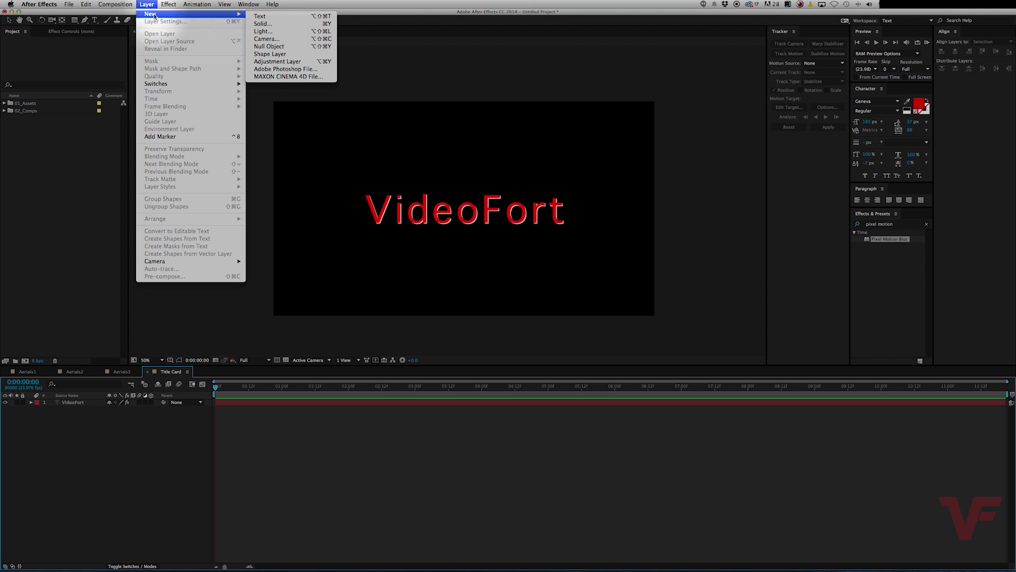